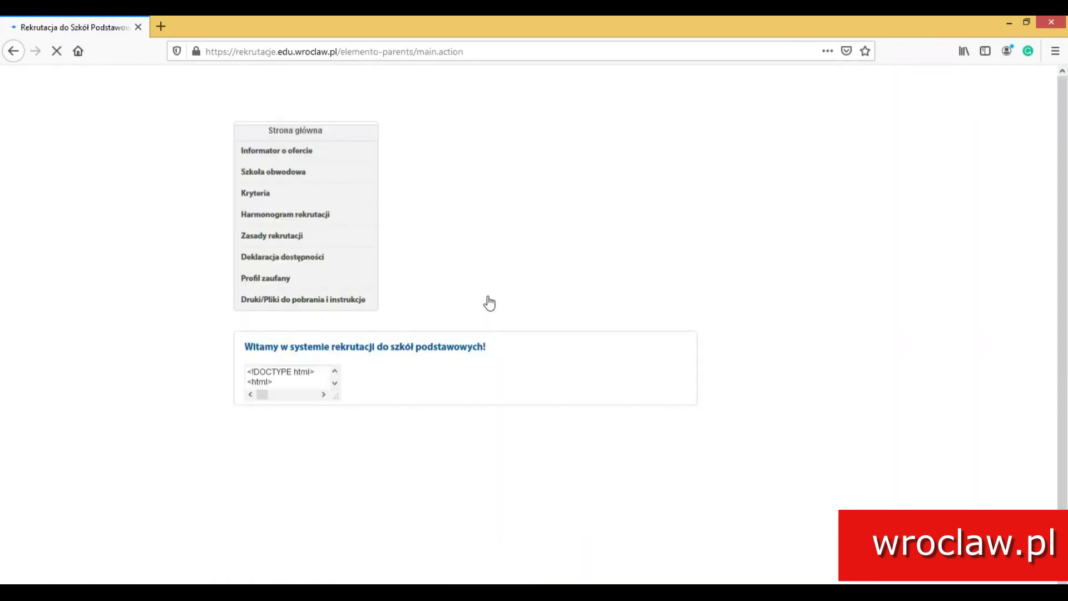
Enter the child's PESEL number, first name and surname in the registration form and submit it.
scroll(482, 317, "down", 10)
scroll(483, 329, "down", 7)
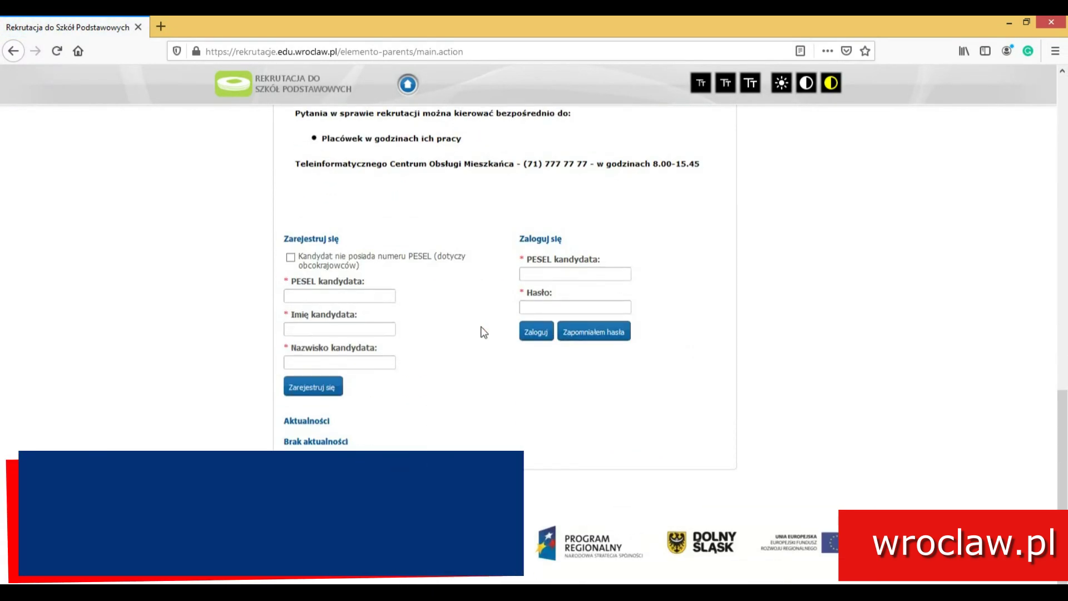
left_click(307, 293)
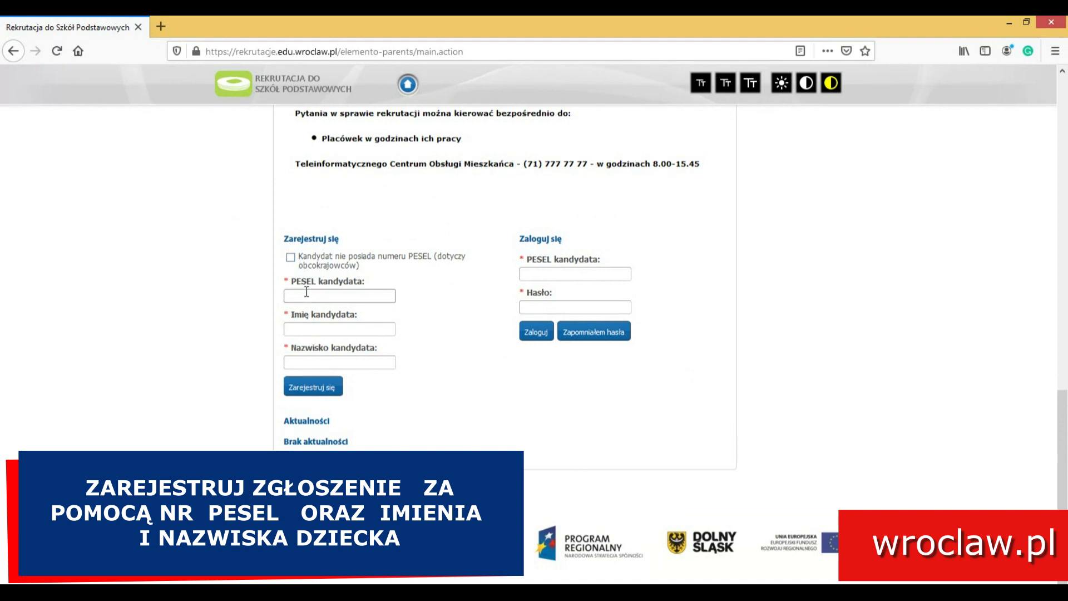
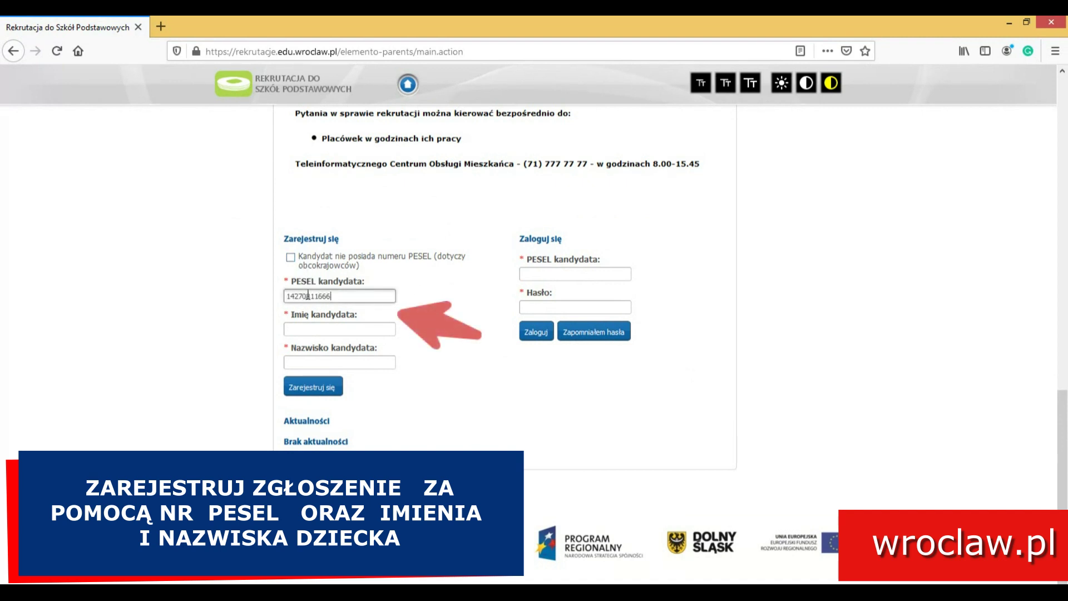
left_click(323, 333)
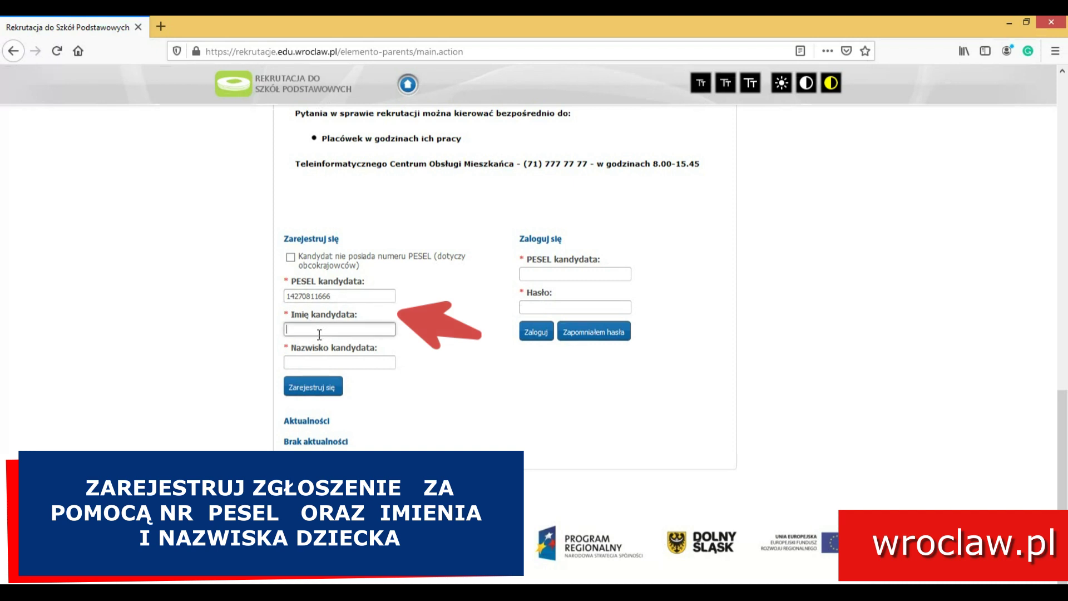
key("Tab")
type("Testo")
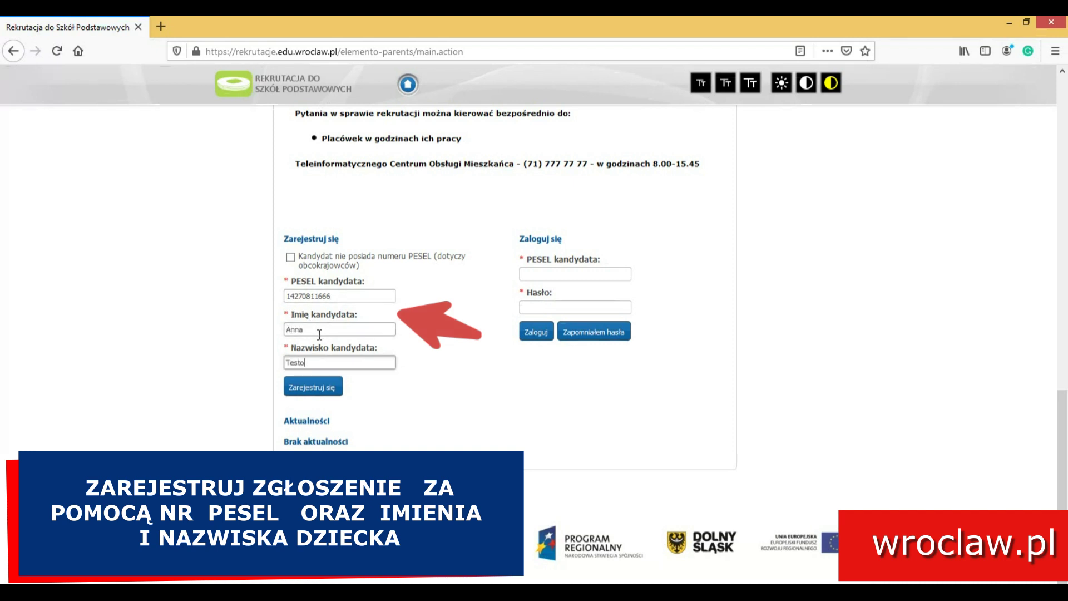
type("wa")
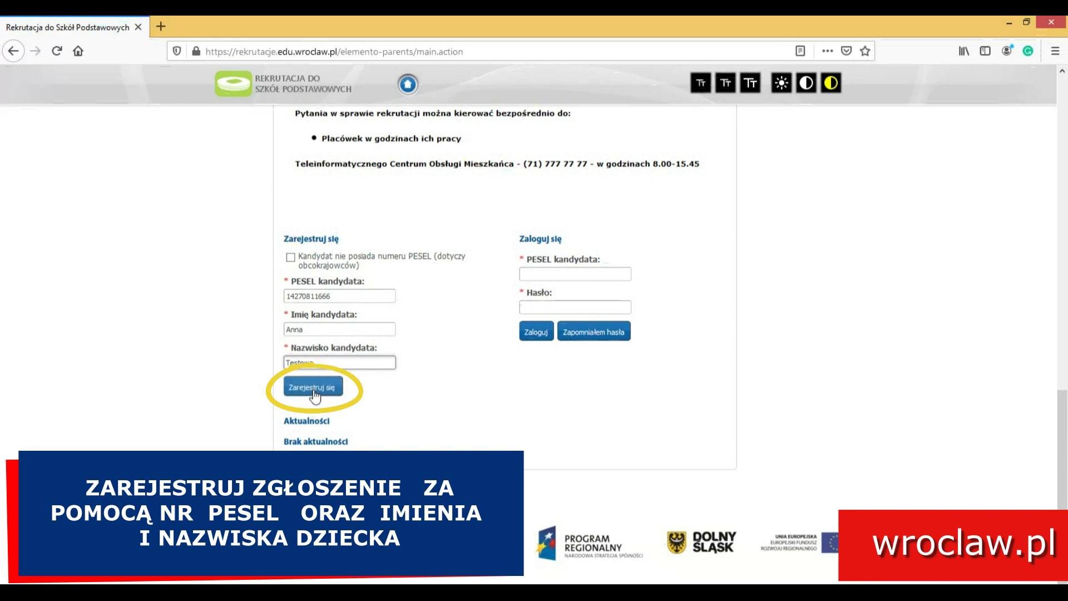
left_click(315, 389)
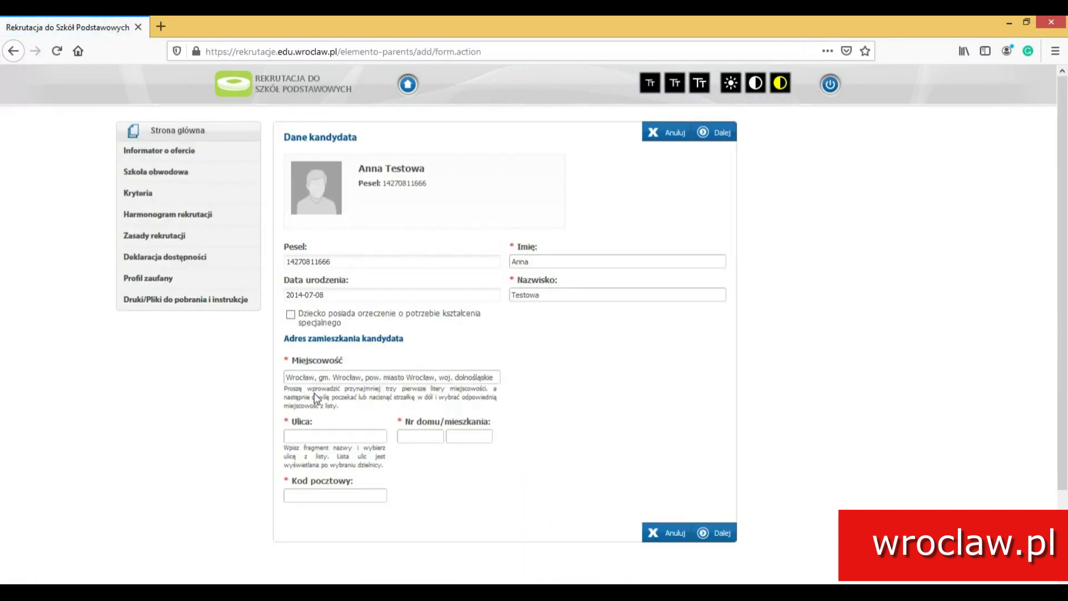
Pick the child's street from the suggestions, enter the house number, and continue.
left_click(340, 437)
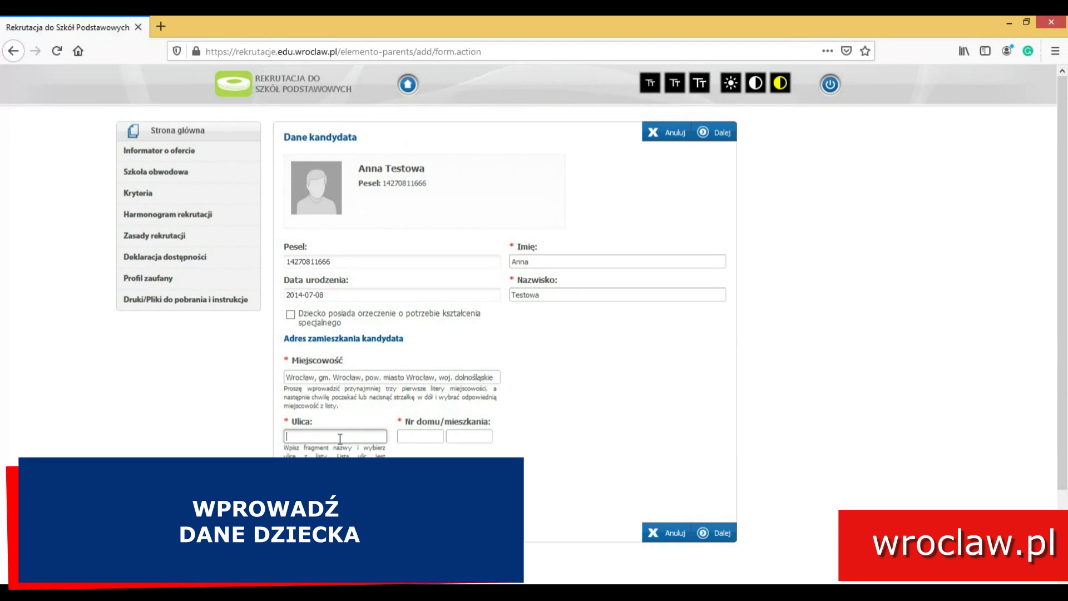
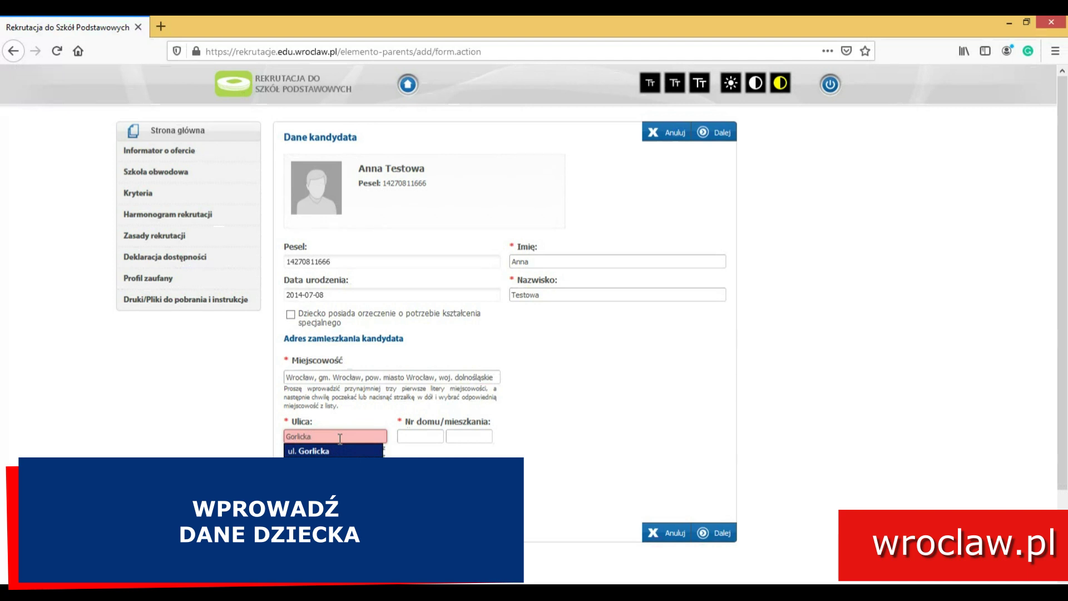
left_click(341, 451)
left_click(414, 437)
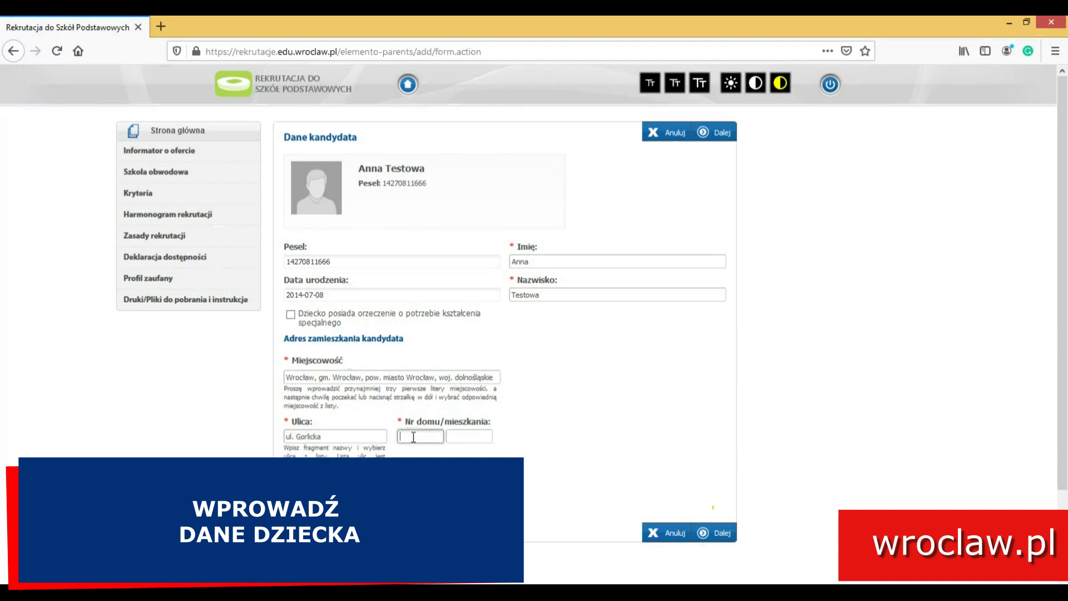
left_click(594, 461)
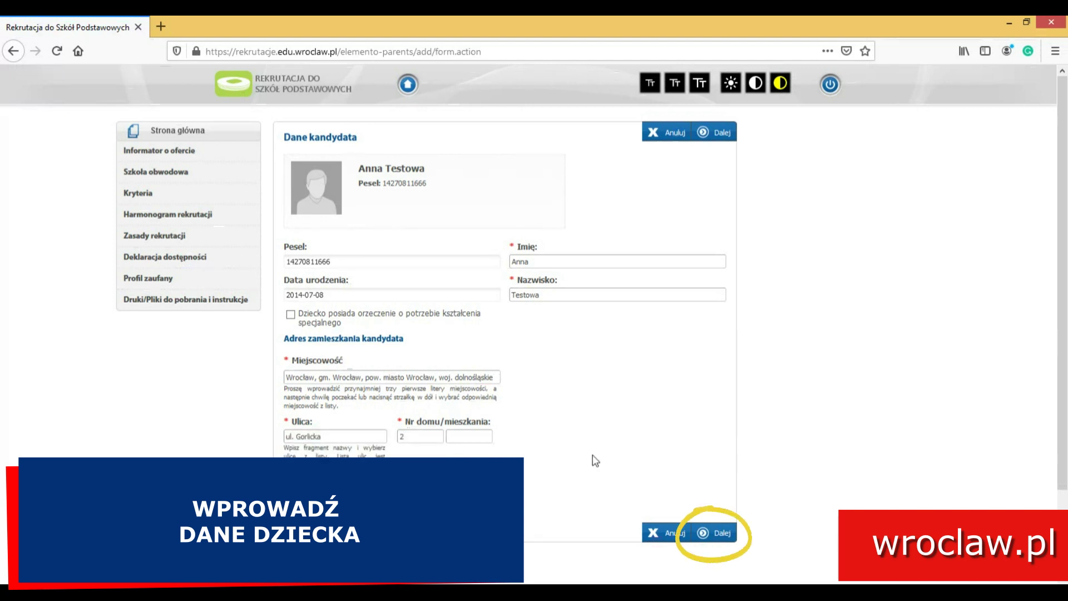
left_click(713, 533)
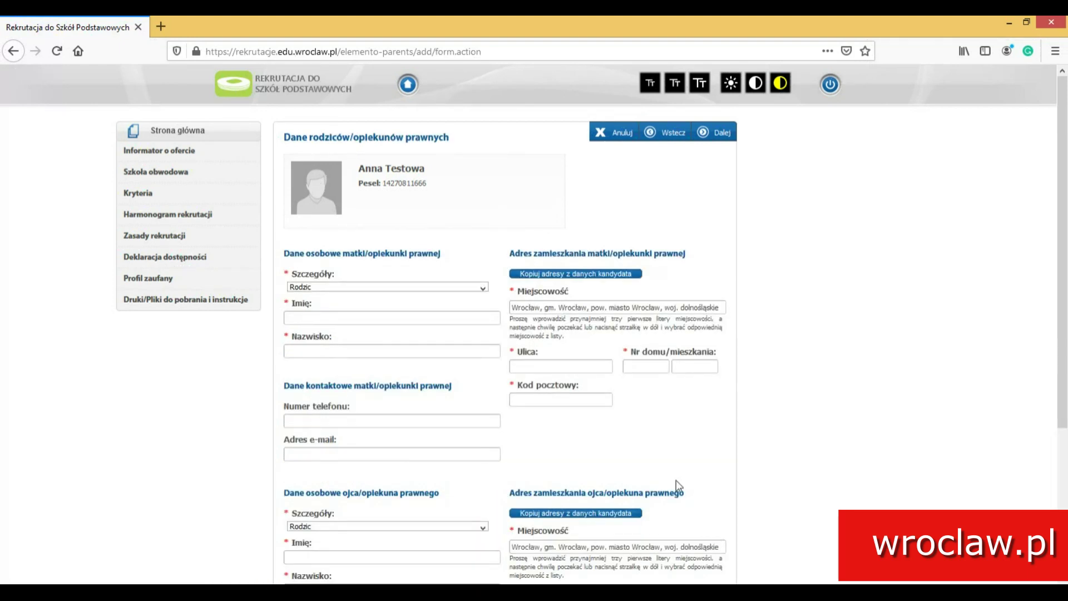
Enter the mother's first name and surname and copy the child's address to her.
left_click(404, 318)
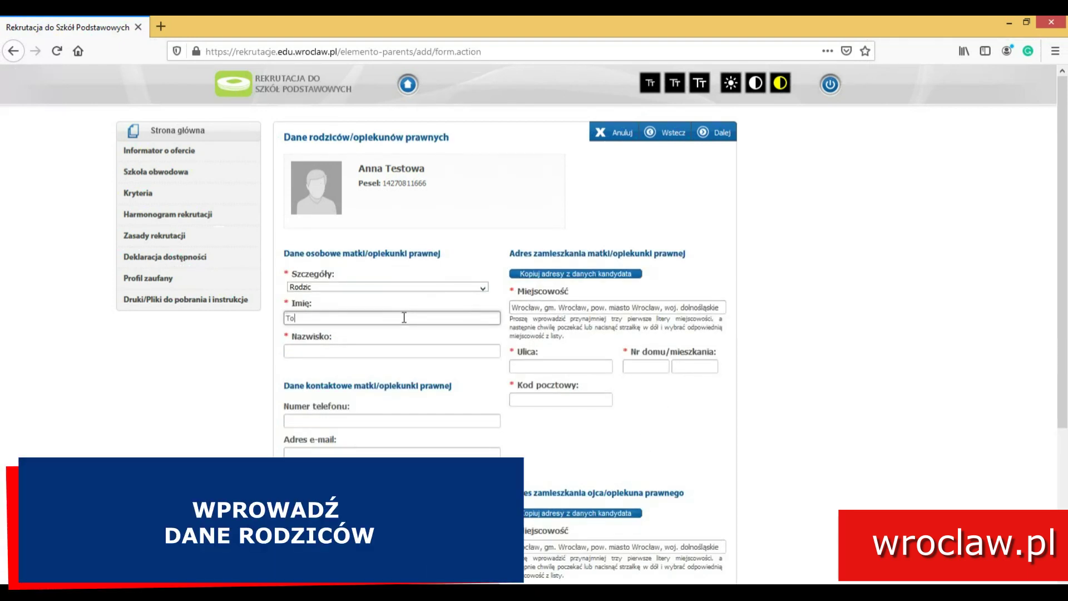
type("Tom")
key("BackSpace")
key("BackSpace")
key("BackSpace")
type("Anna")
key("Tab")
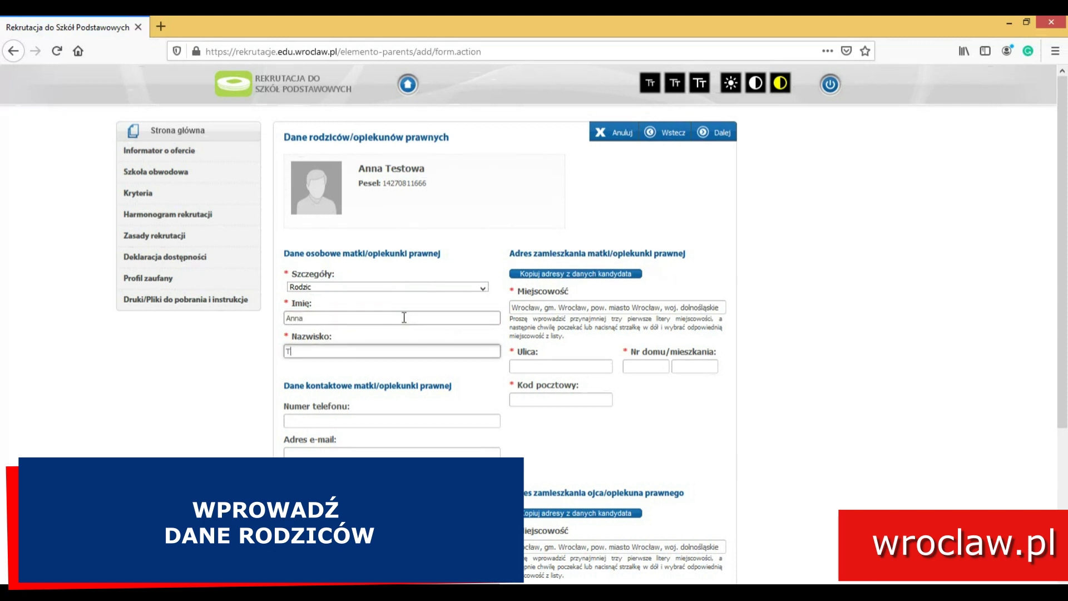
key("Tab")
key("Tab")
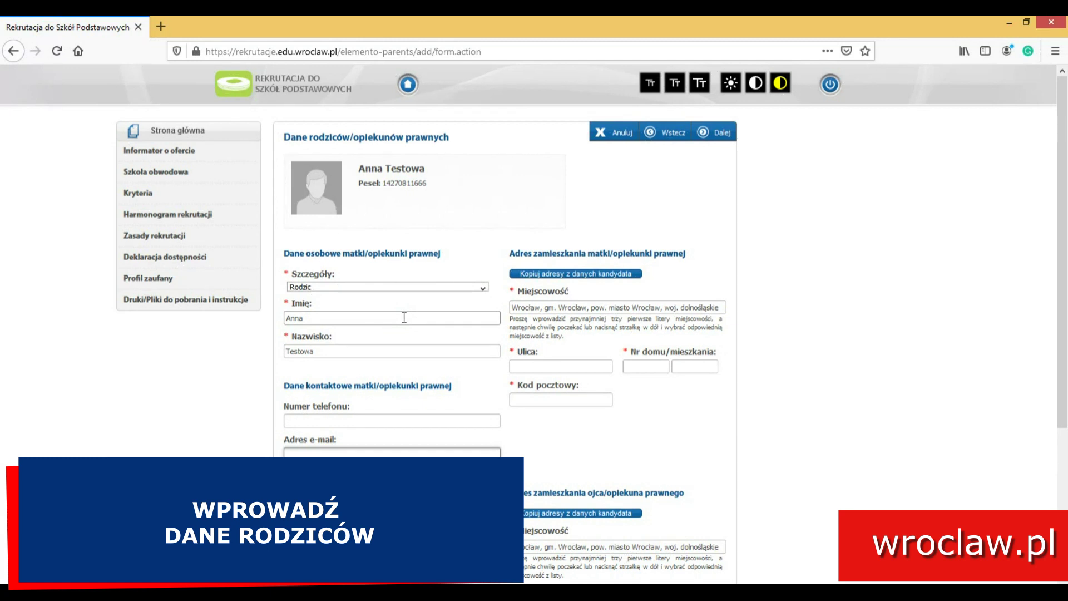
left_click(576, 274)
Enter the father's first name and surname, copy the child's address, and continue.
scroll(460, 335, "down", 5)
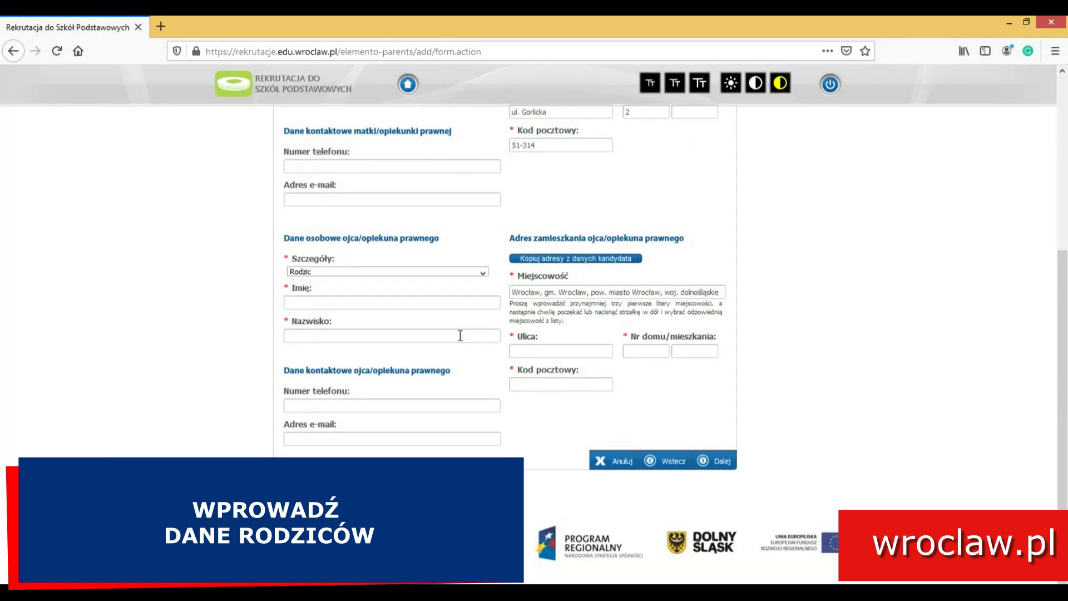
left_click(390, 303)
type("Tomasz")
key("Tab")
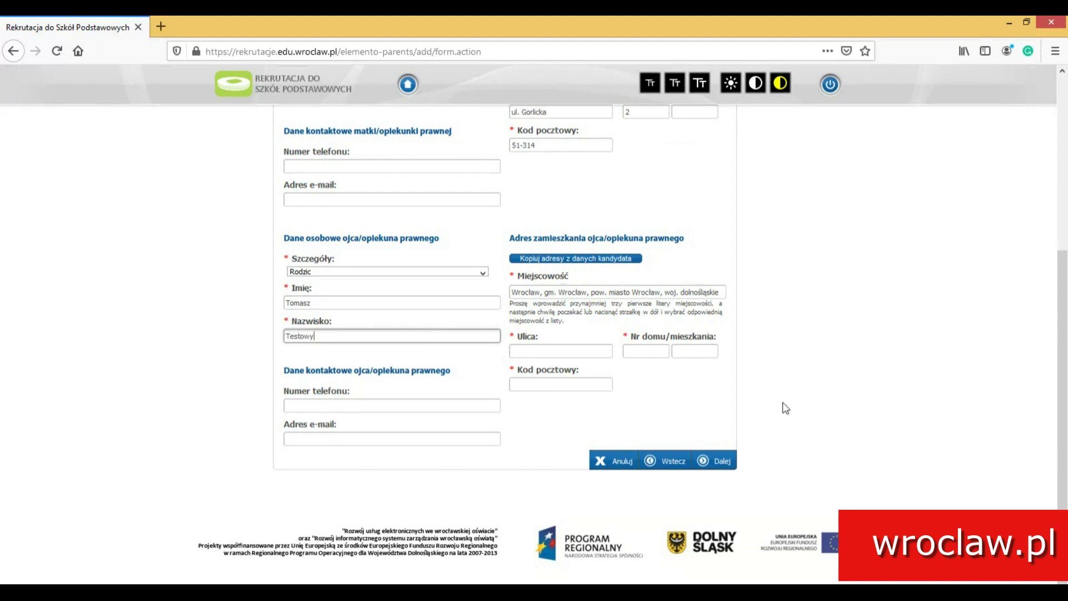
left_click(615, 259)
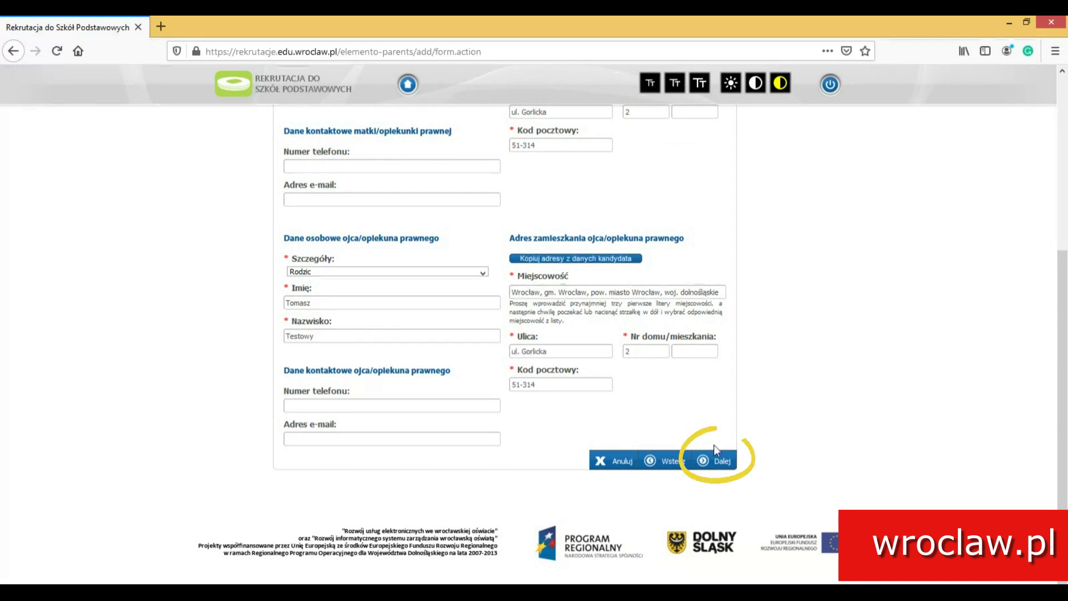
left_click(718, 463)
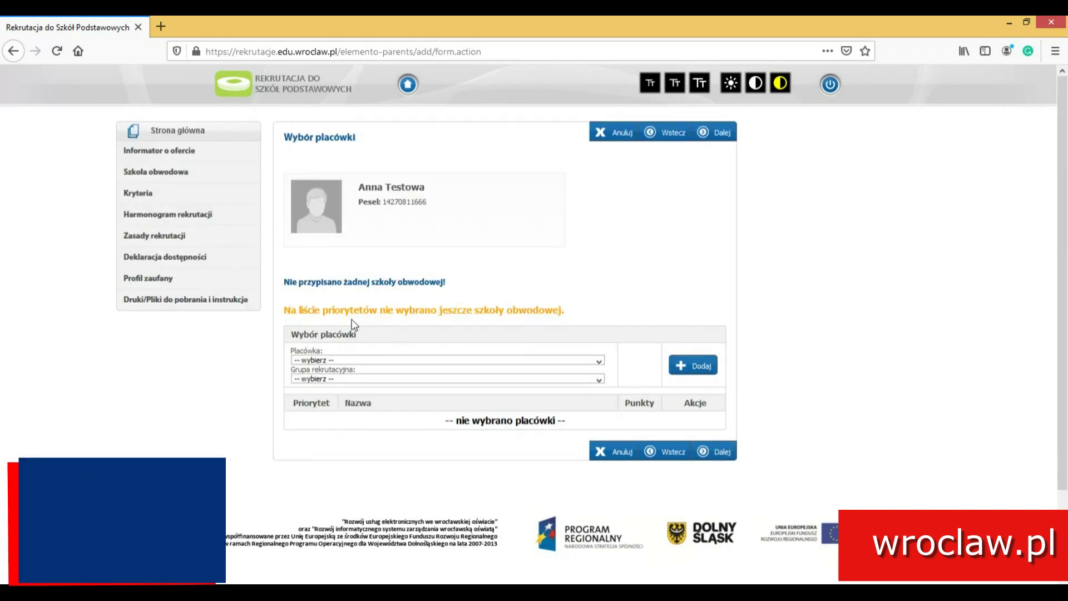
Choose Szkoła Podstawowa nr 98 im. Piastów Wrocławskich, Oddział ogólny, and add it as first priority.
left_click(567, 359)
left_click(567, 359)
right_click(566, 358)
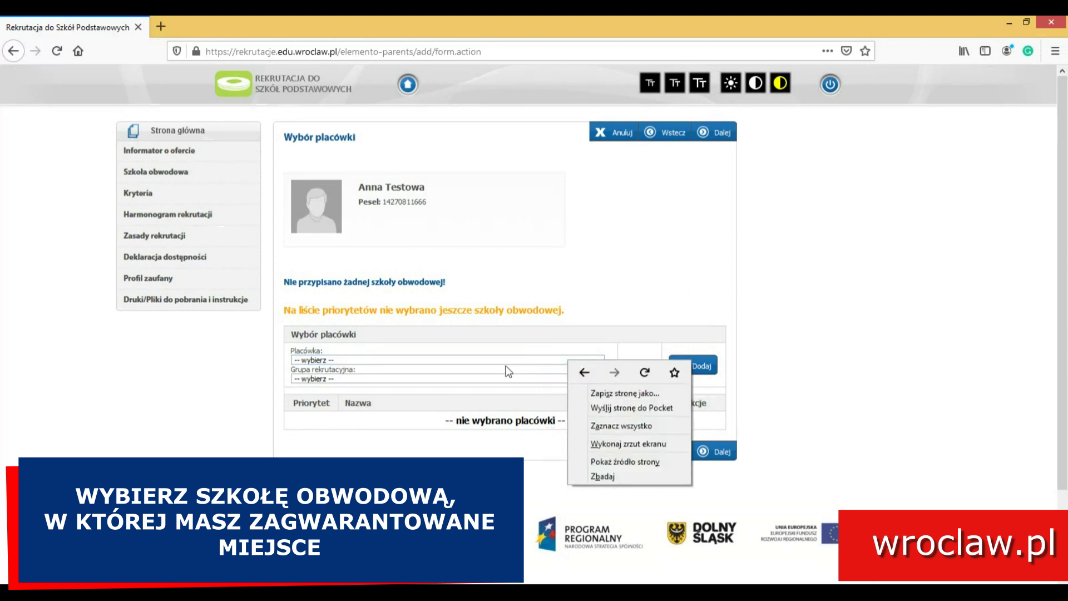
left_click(440, 266)
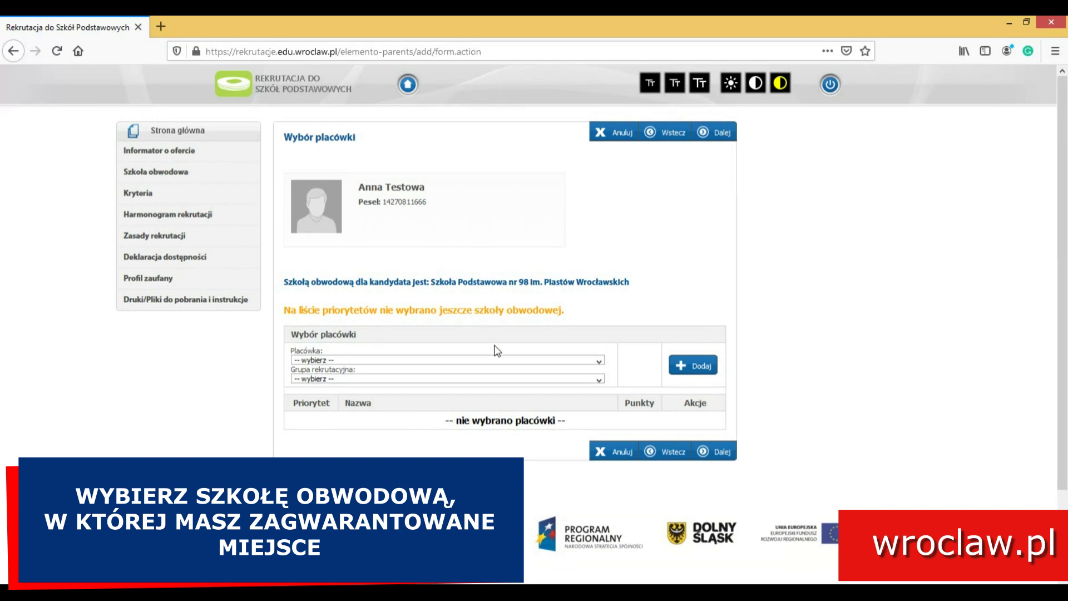
left_click(499, 361)
scroll(485, 314, "down", 3)
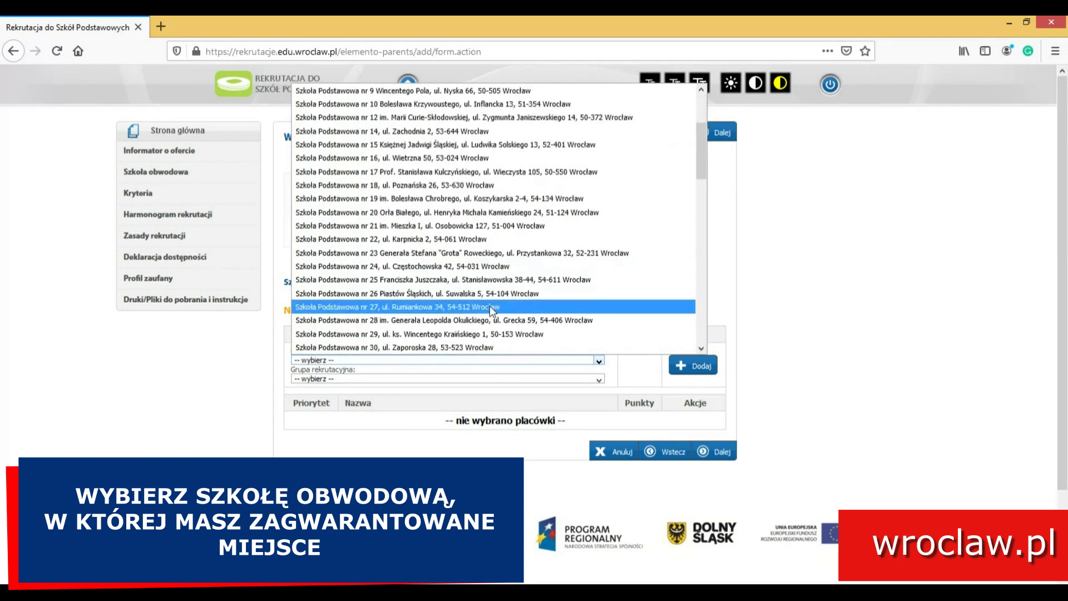
scroll(491, 312, "down", 10)
scroll(490, 323, "down", 5)
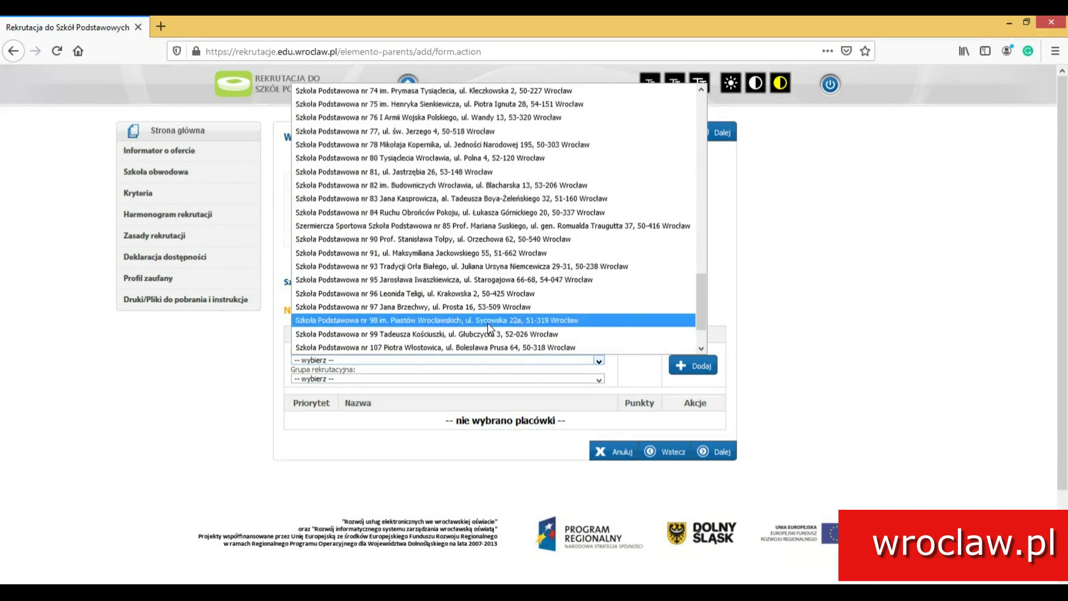
left_click(488, 322)
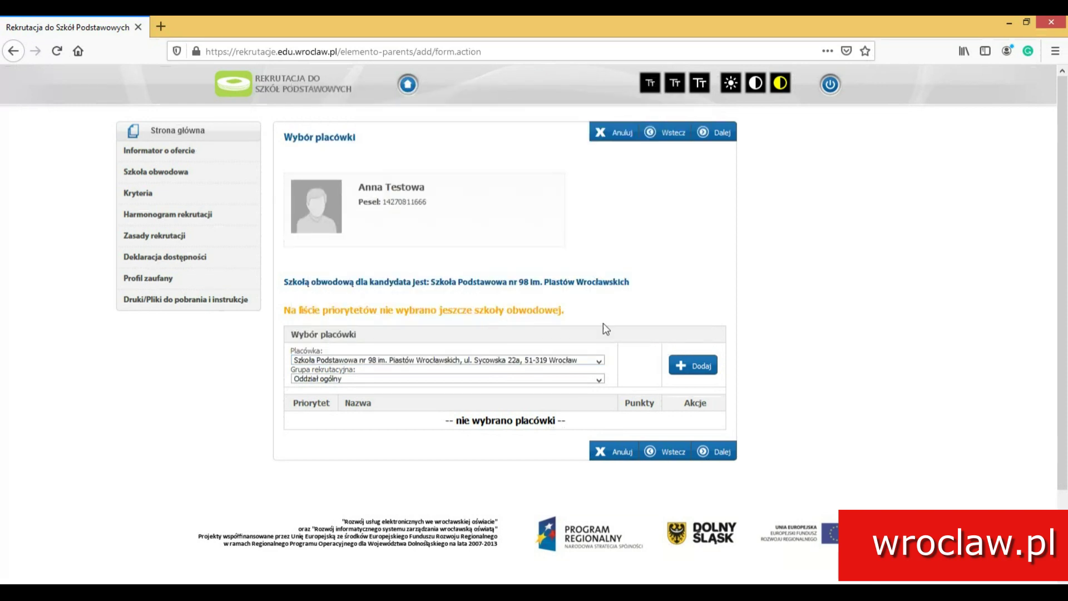
left_click(690, 370)
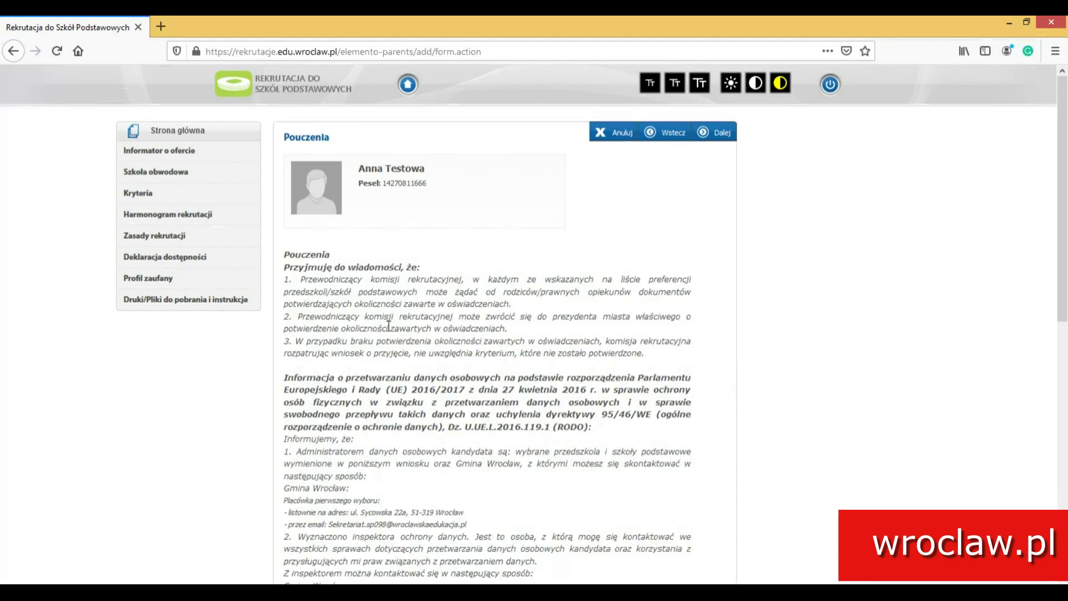
Tick the instructions-read and personal-data consent boxes, then continue to Panel podsumowania.
scroll(389, 327, "down", 4)
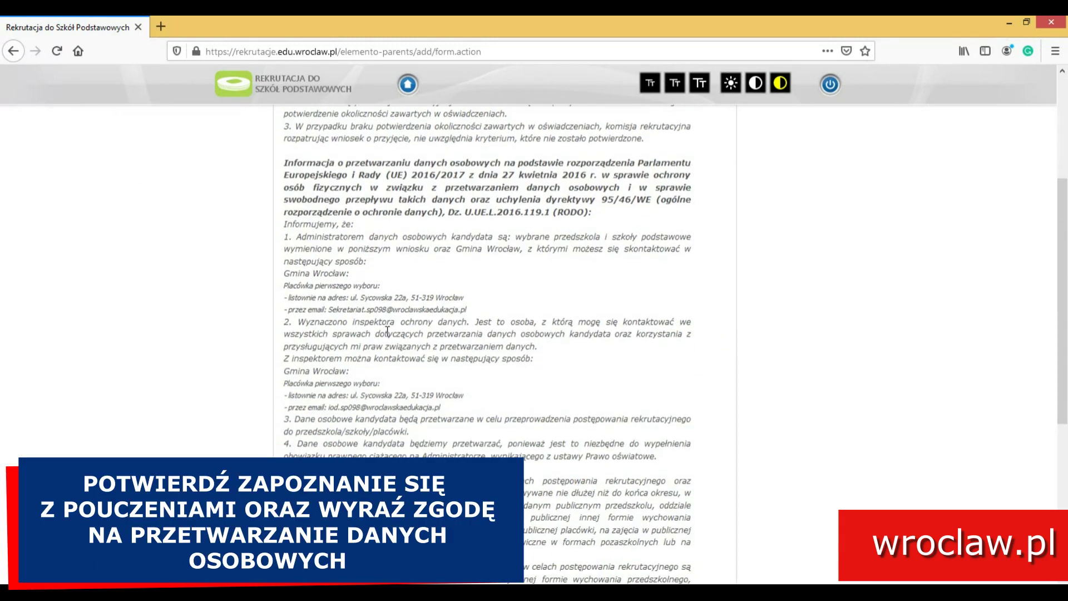
scroll(387, 330, "down", 5)
scroll(388, 334, "down", 2)
left_click(306, 421)
left_click(294, 440)
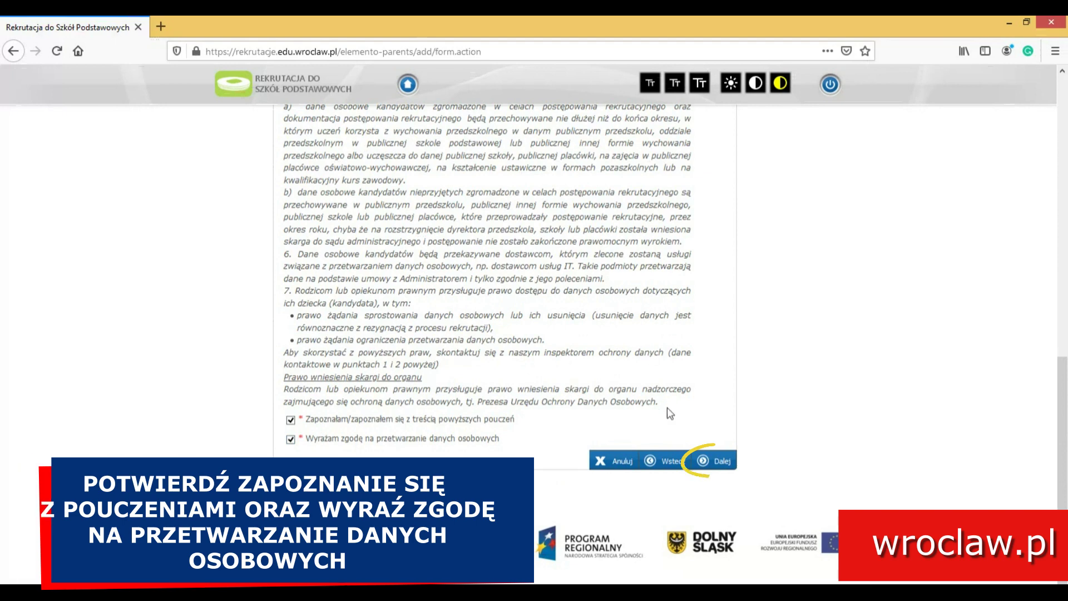
left_click(711, 459)
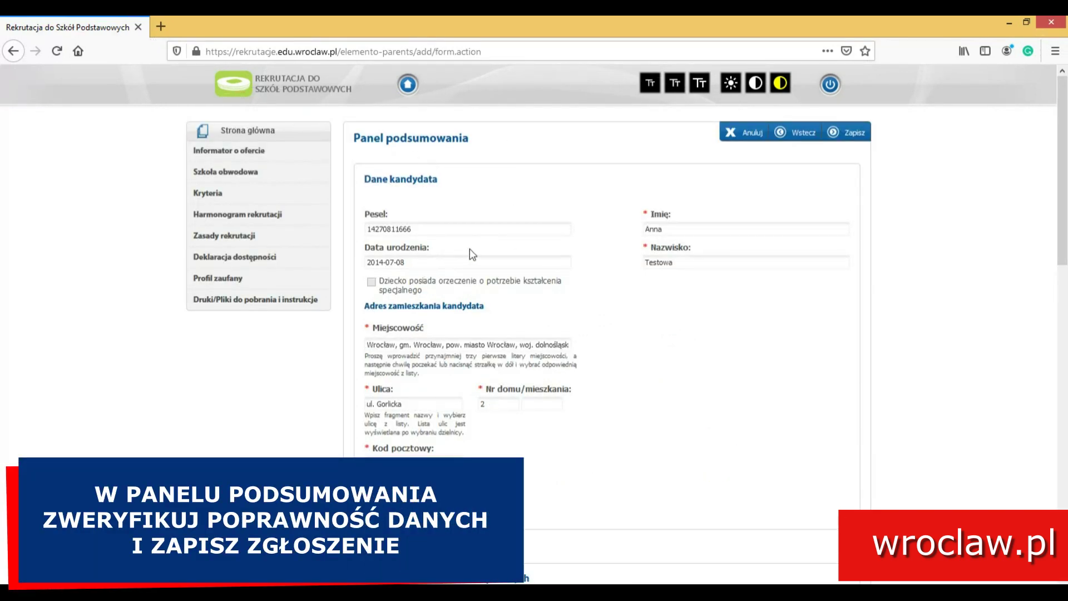
scroll(642, 316, "down", 3)
scroll(645, 319, "down", 1)
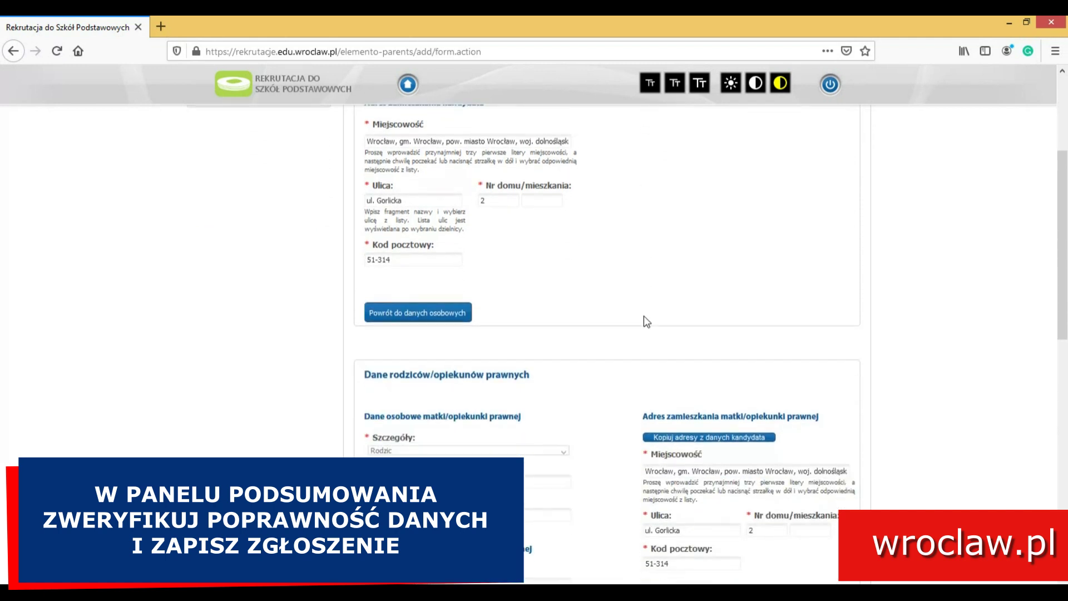
scroll(644, 321, "down", 2)
scroll(645, 320, "down", 4)
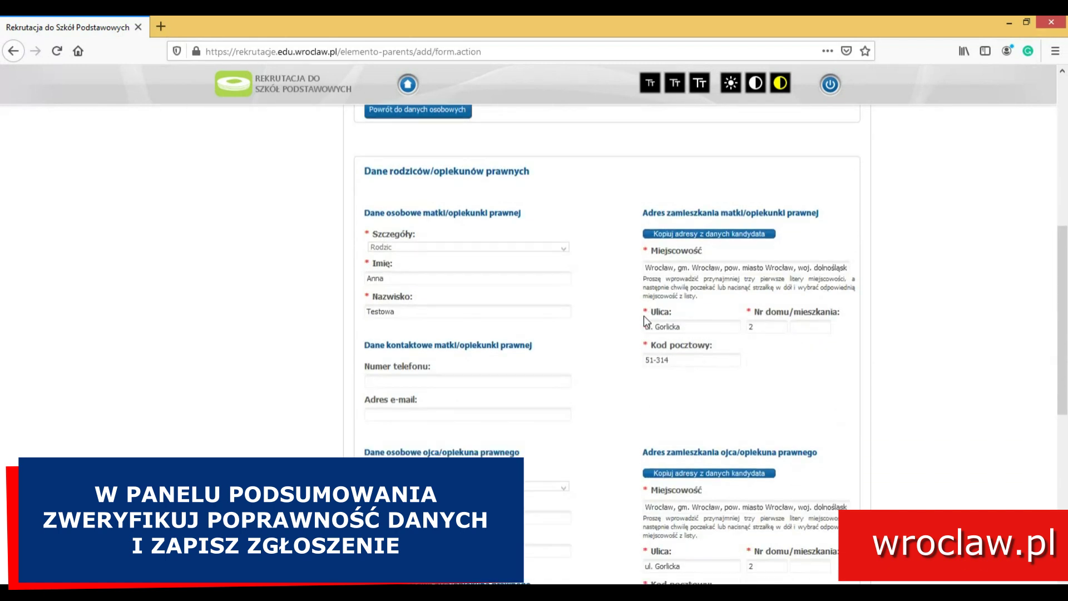
scroll(644, 321, "down", 3)
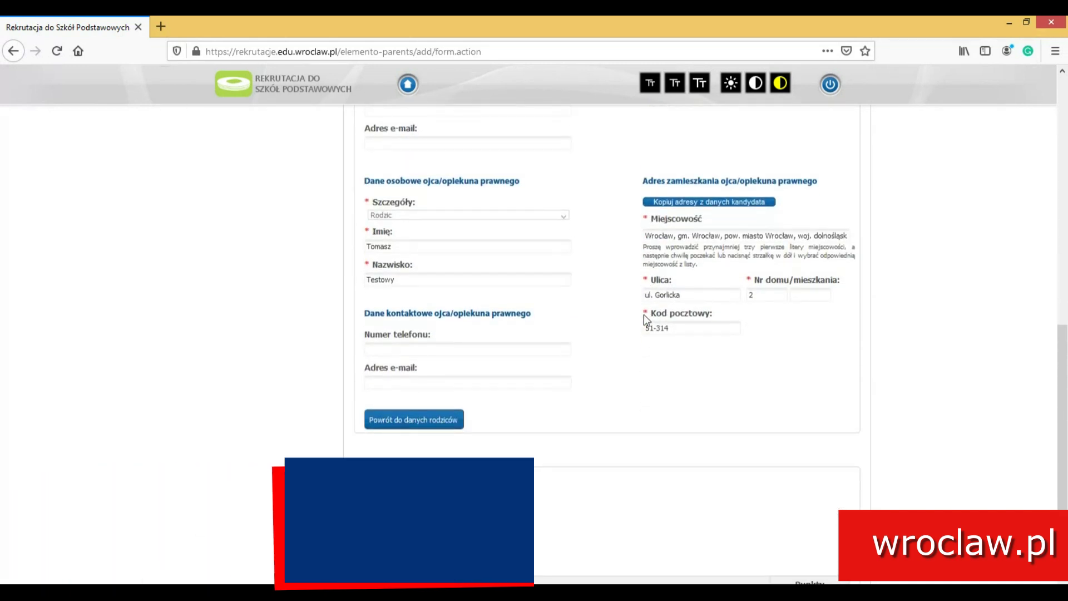
scroll(645, 319, "down", 2)
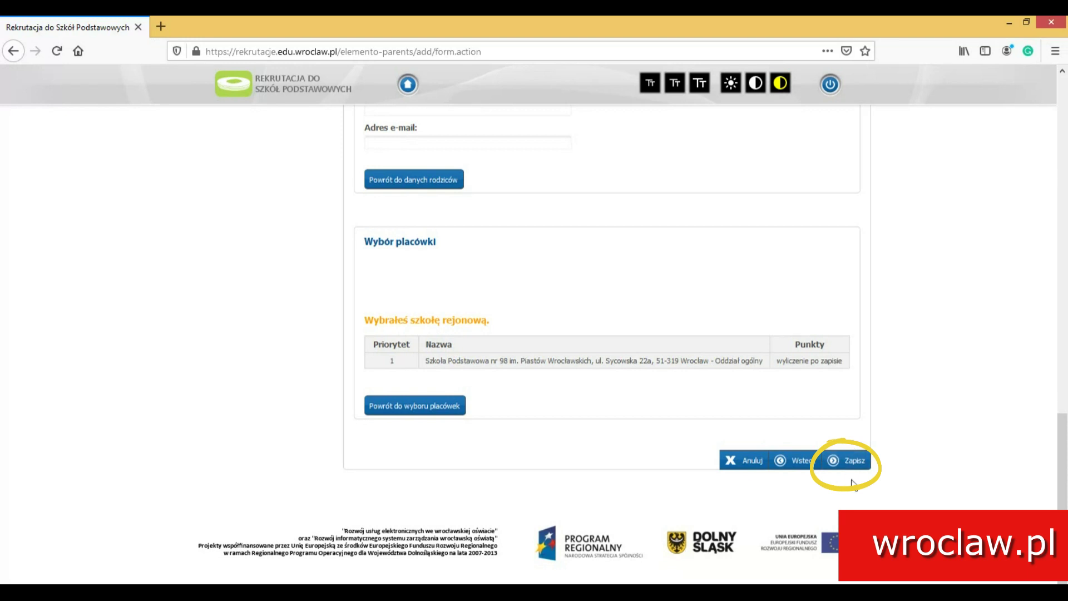
Save the application, entering the access password in Hasło and Powtórz hasło.
left_click(863, 462)
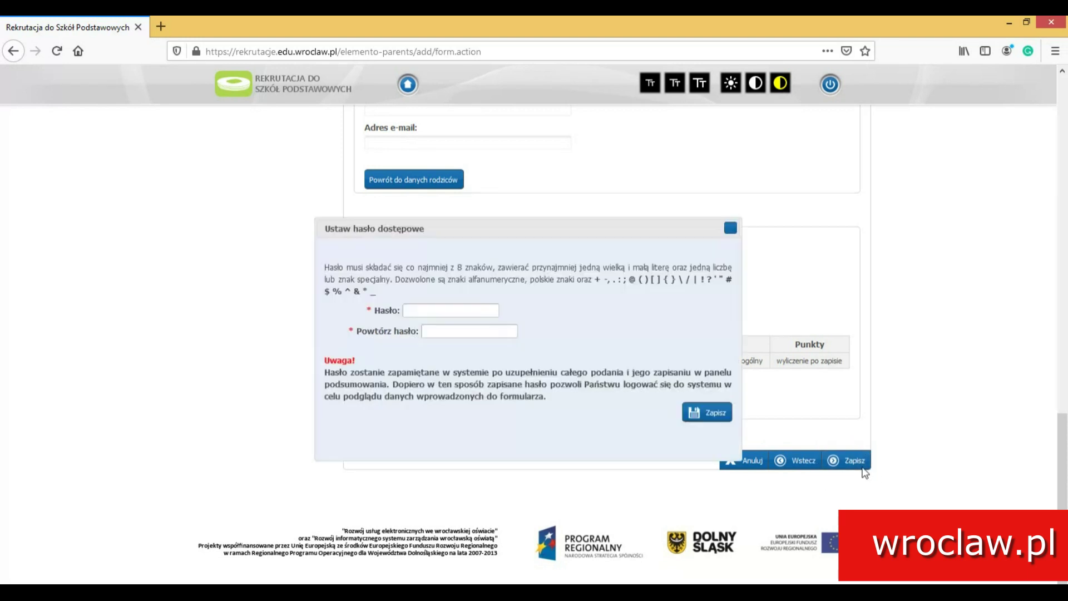
left_click(480, 313)
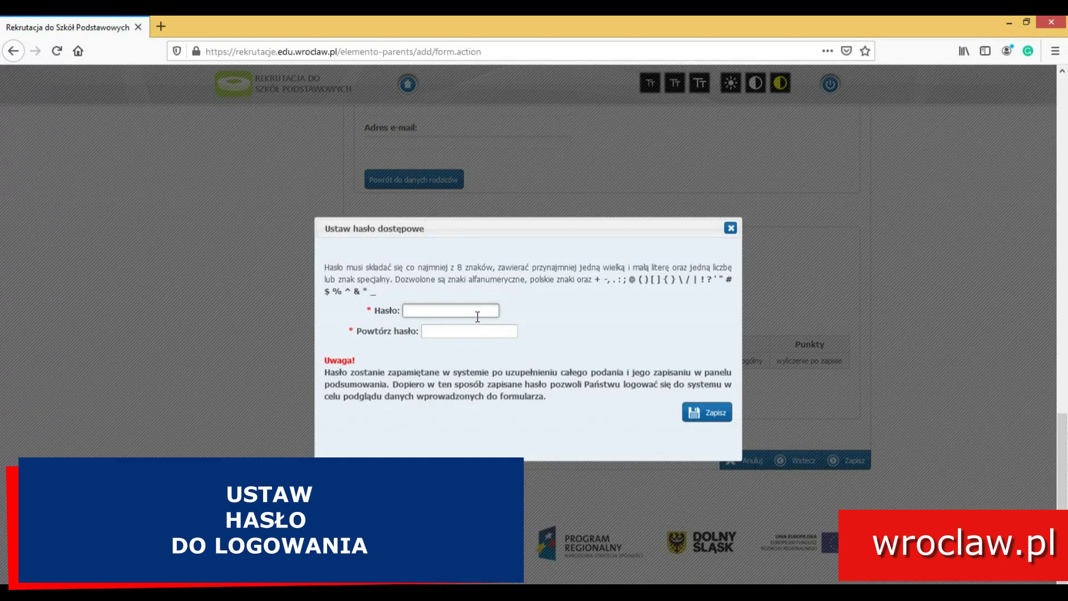
type("•••••••••")
key("Tab")
type("••")
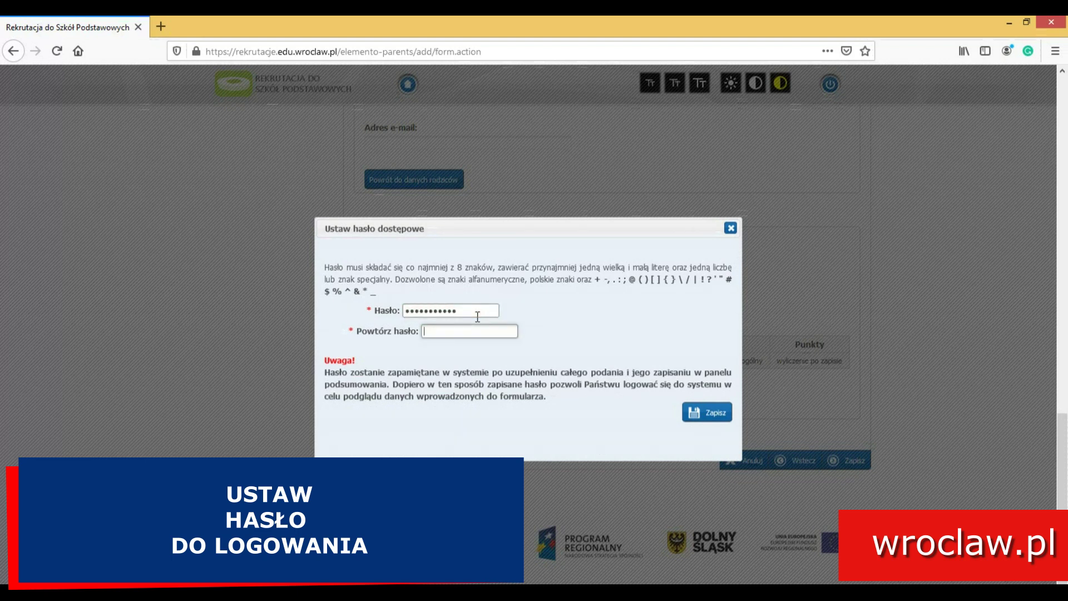
type("•••••••••")
key("Return")
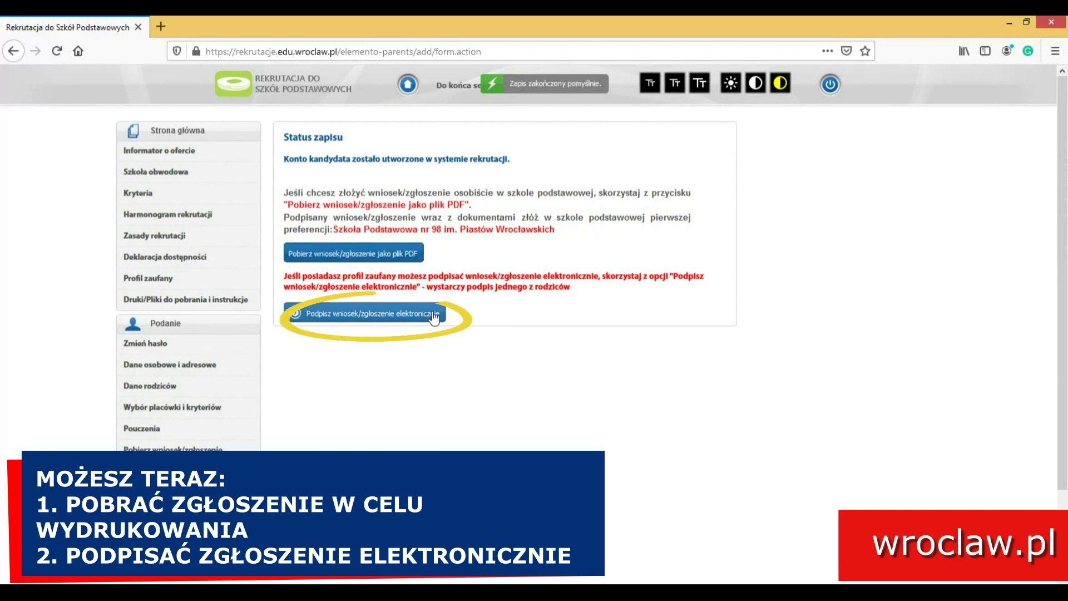
Choose electronic signing and sign with Podpisz podpisem elektronicznym next to the mother's name.
left_click(351, 315)
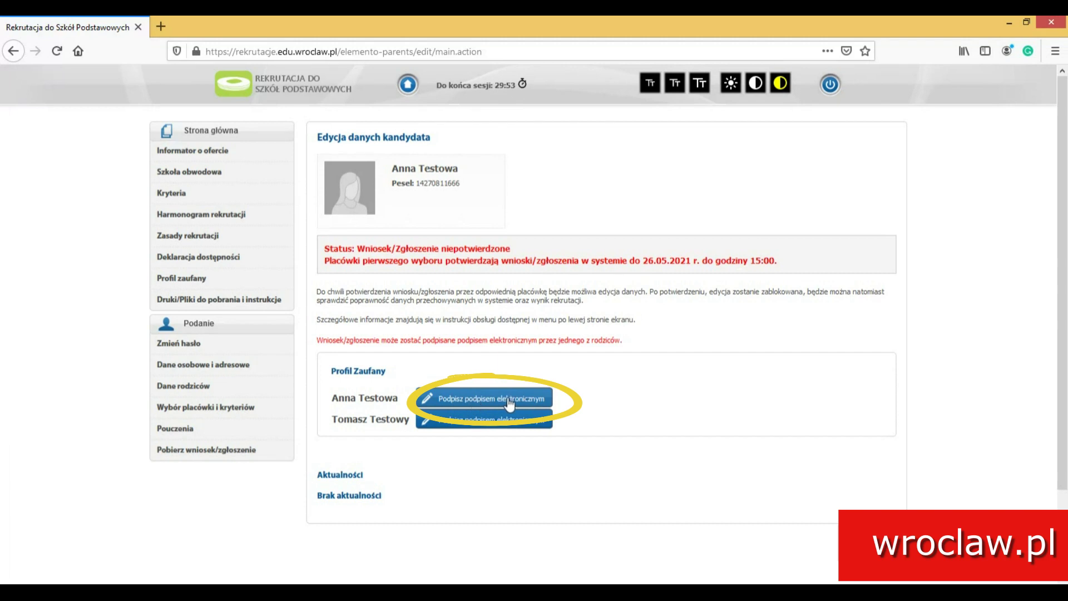
left_click(459, 399)
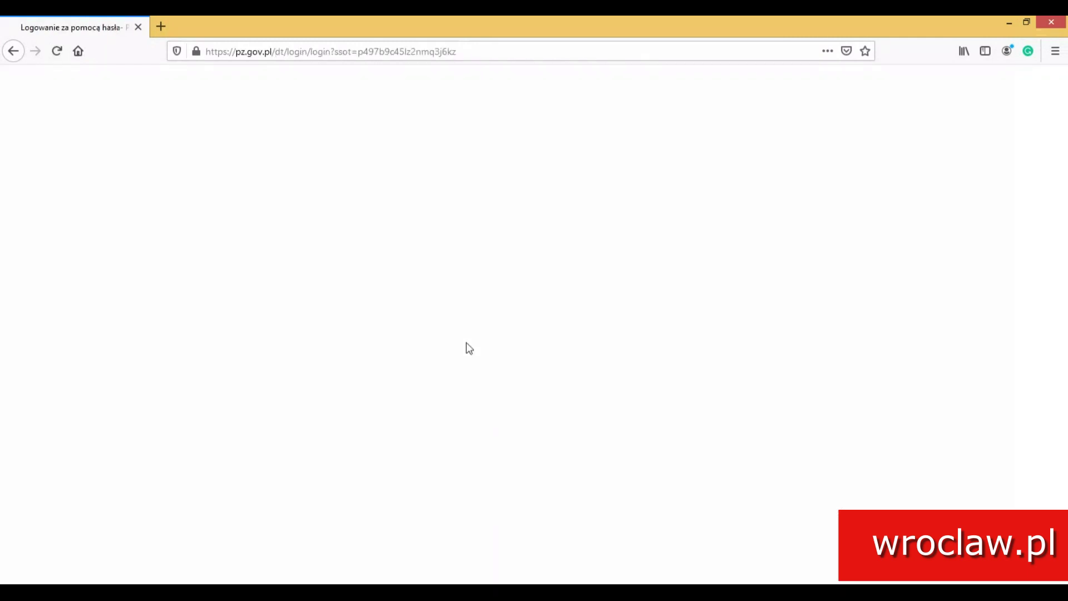
Log in to Profil Zaufany with the trusted-profile username and password.
left_click(376, 337)
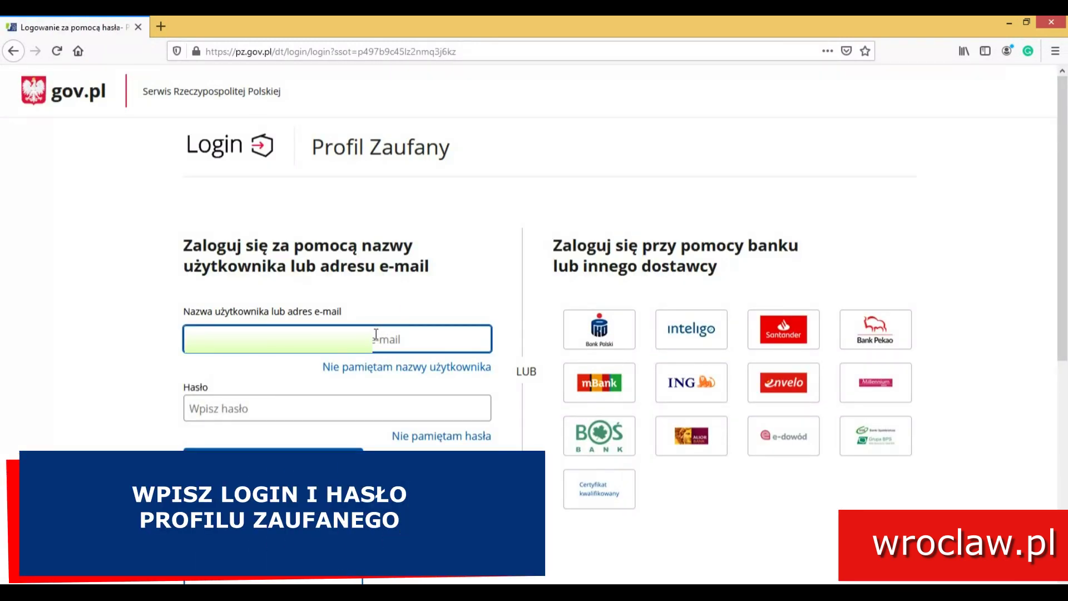
type("a")
key("Tab")
key("Tab")
type("aaaaaaa")
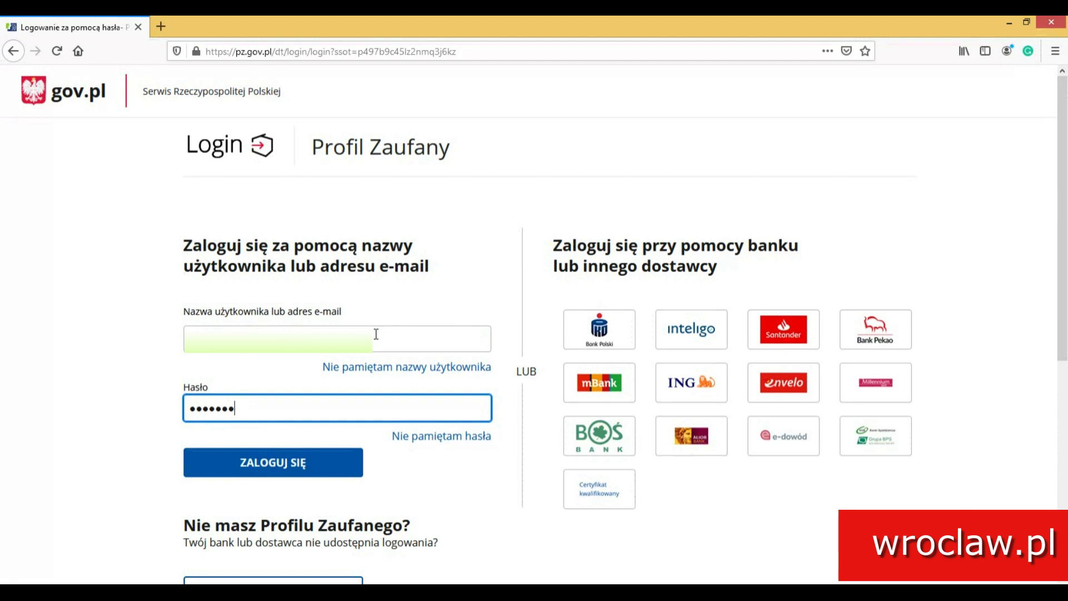
type("aaaa")
left_click(276, 467)
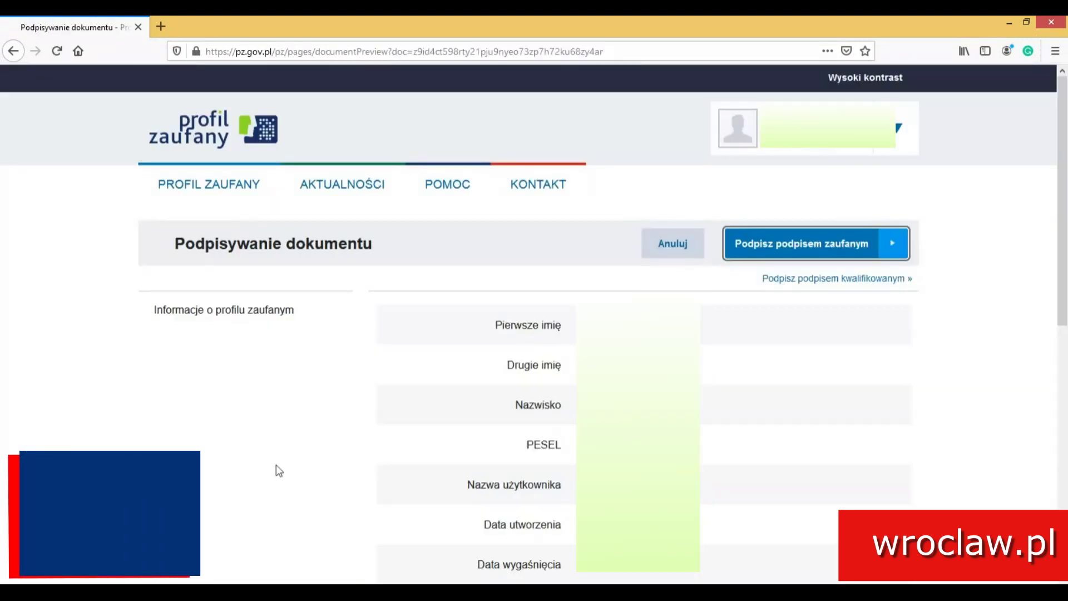
Choose 'Podpisz podpisem zaufanym' to sign the document.
left_click(796, 244)
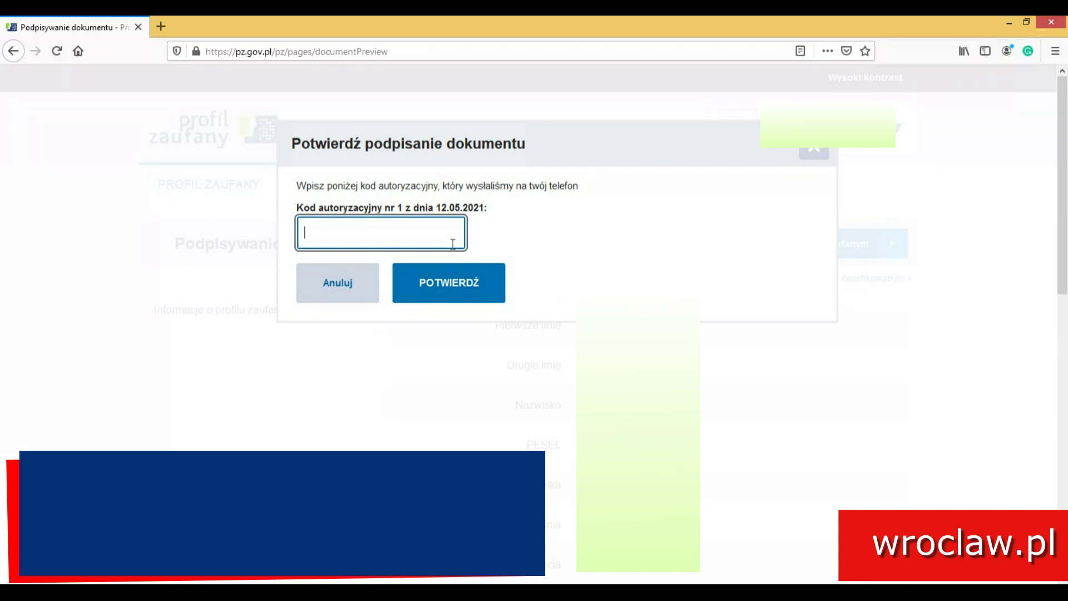
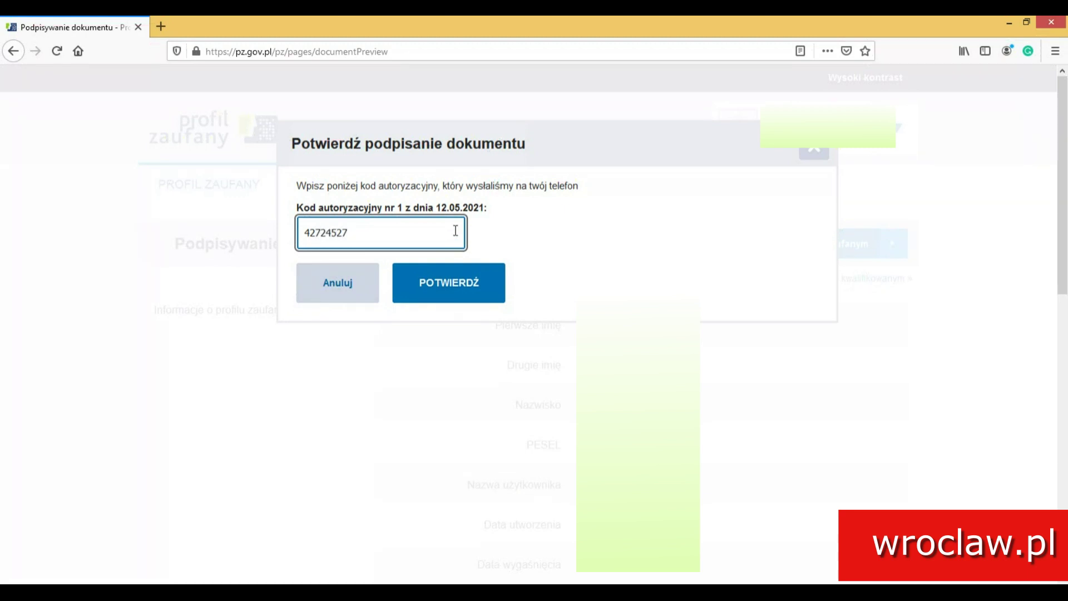
Enter the SMS authorization code in Kod autoryzacyjny and confirm with POTWIERDŹ.
left_click(448, 295)
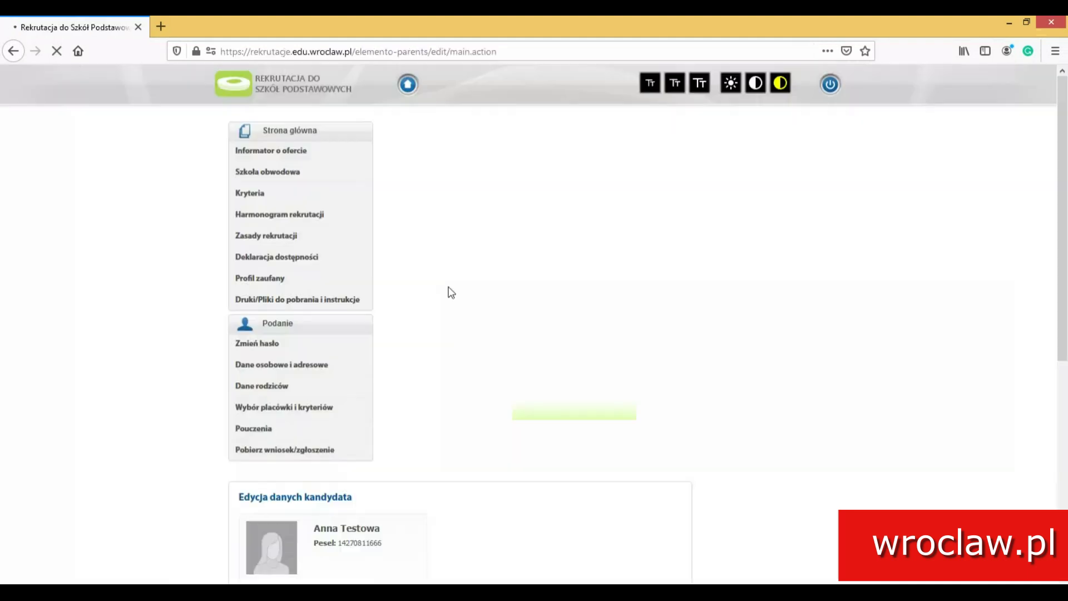